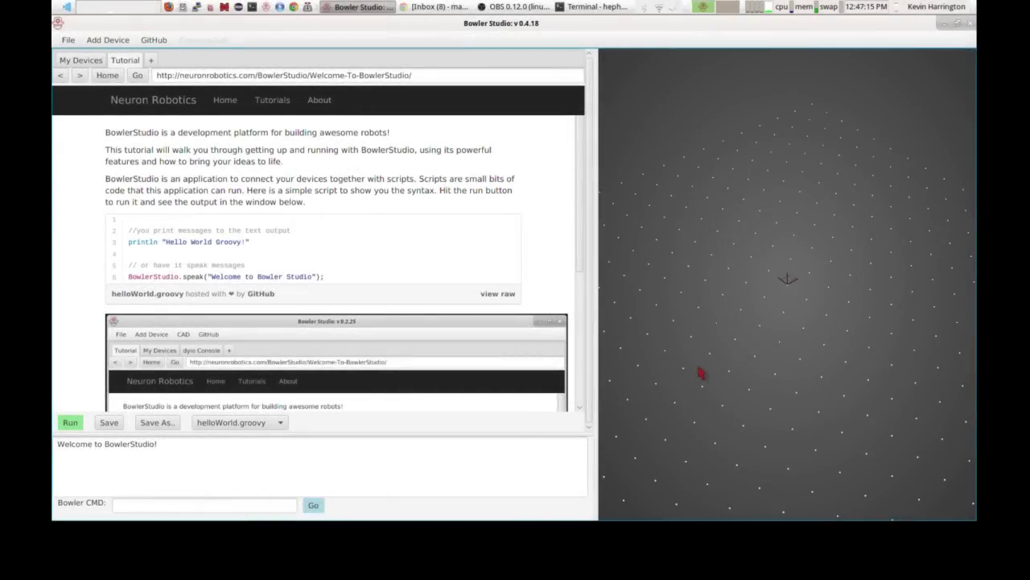
Step: Load the Six Leg Walker creature and open its CarlTheWalkingRobot creature lab
click(100, 42)
mouse_move(134, 75)
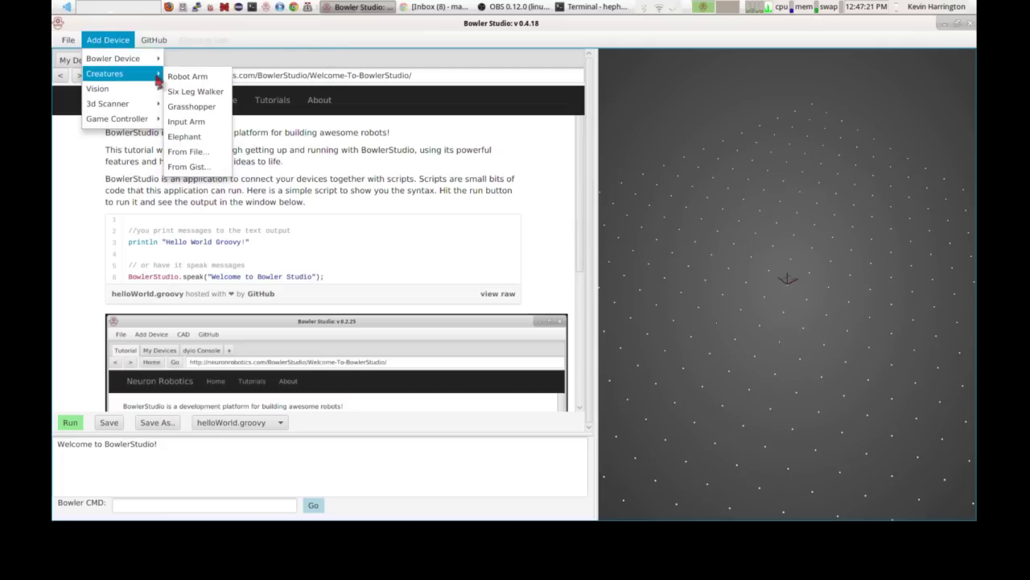
click(196, 92)
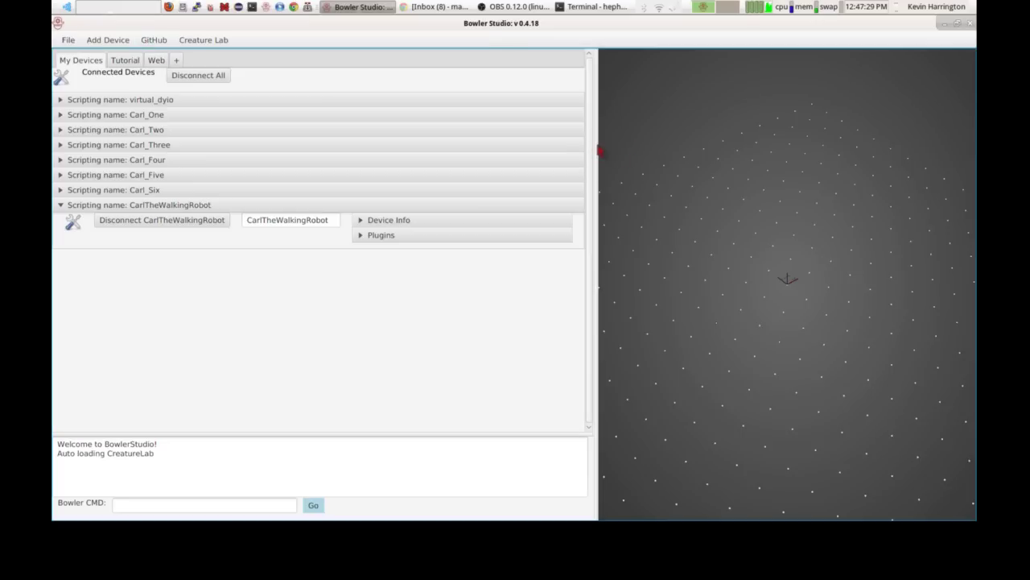
click(158, 61)
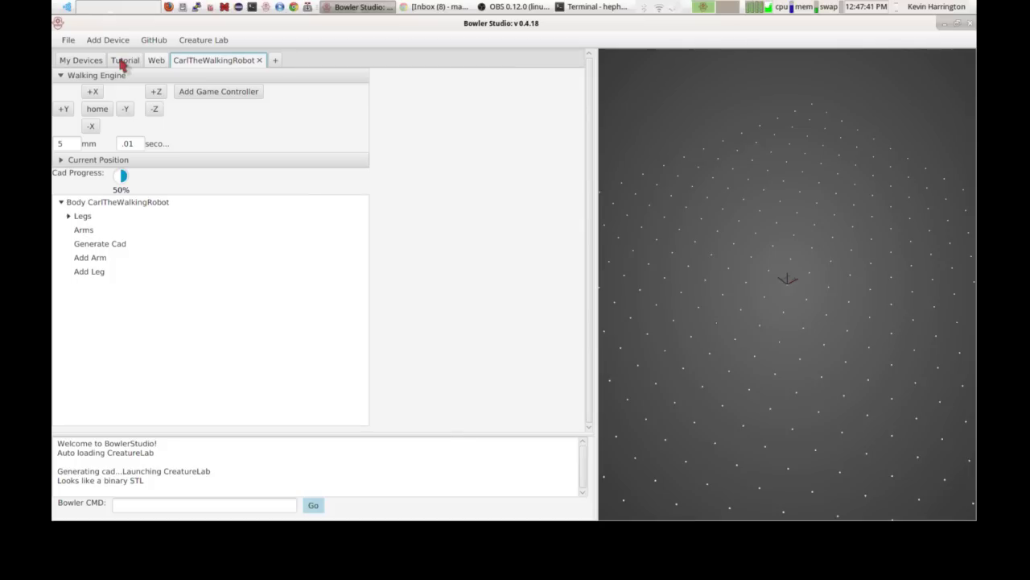
Step: Connect the Saitek PLC Cyborg Force Rumble Pad to the walking engine and go back to the CarlTheWalkingRobot page
click(225, 95)
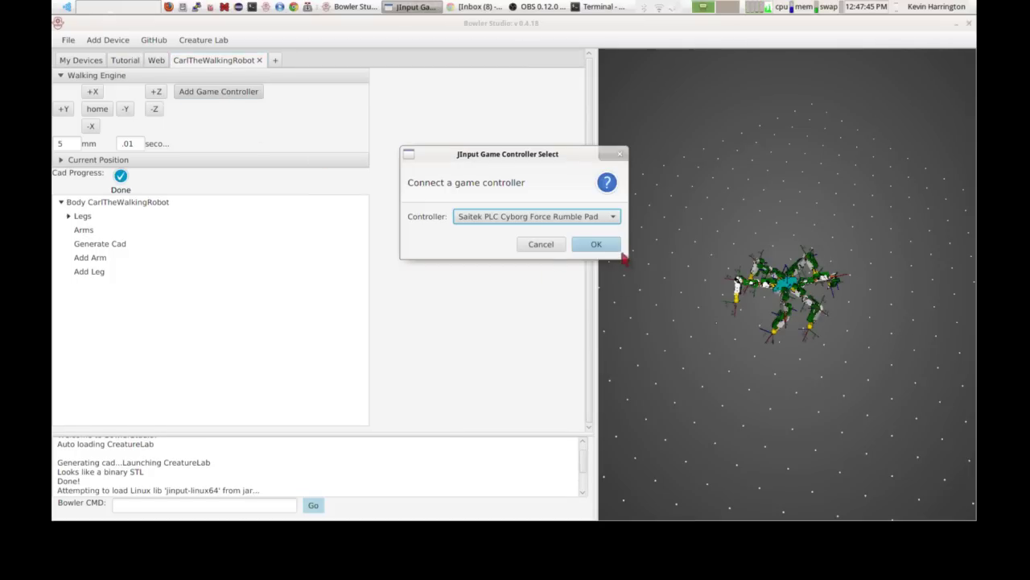
click(595, 244)
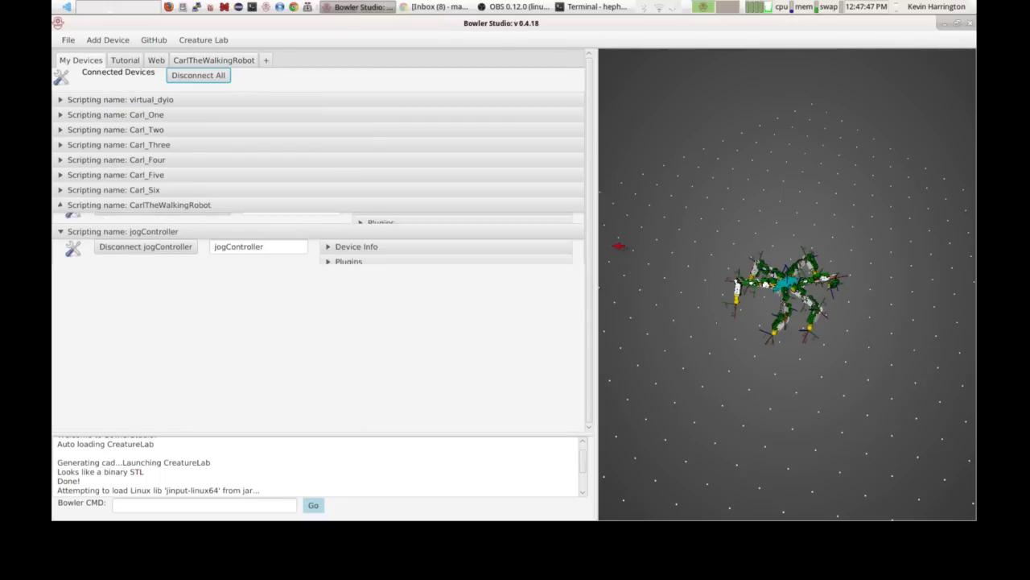
click(201, 61)
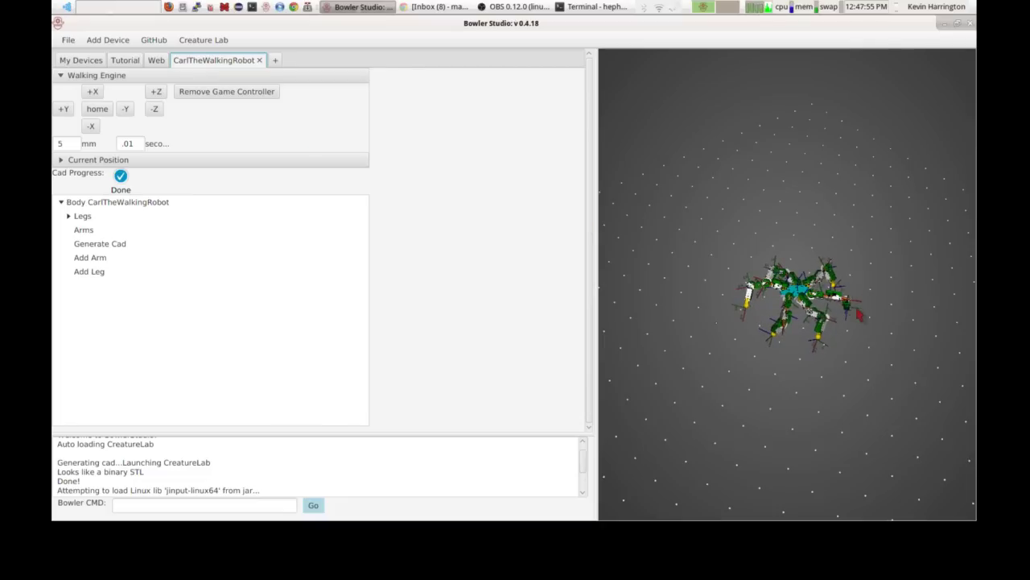
scroll(860, 314, up, 6)
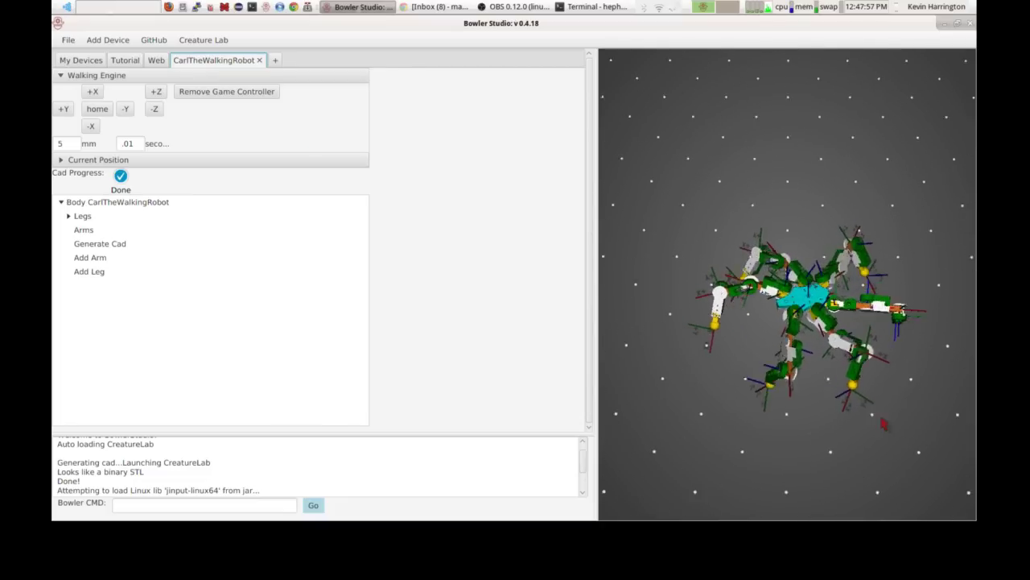
drag(883, 423, 813, 373)
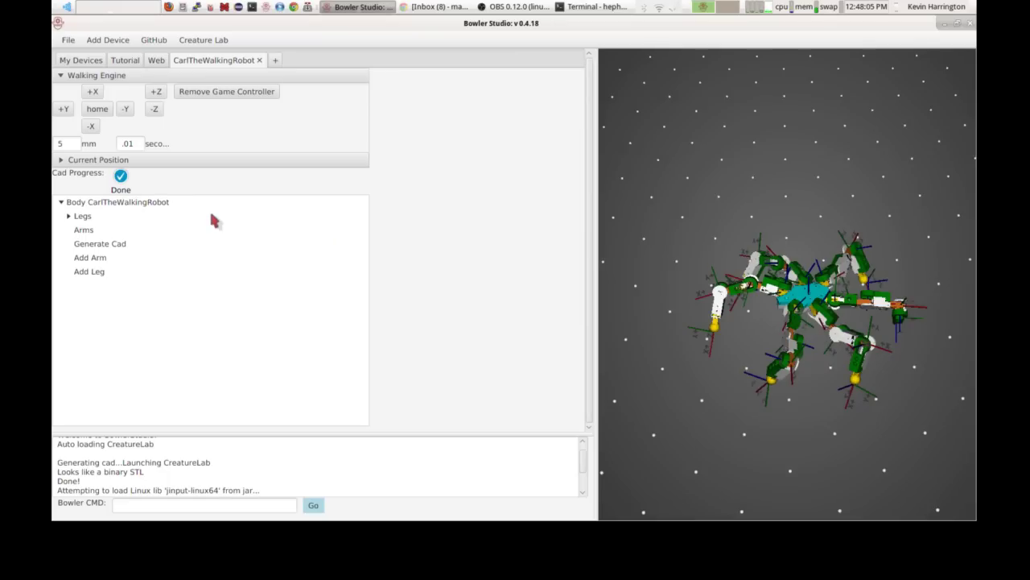
Step: Add a new arm named Tail to the robot body and go back to the CarlTheWalkingRobot page
click(95, 259)
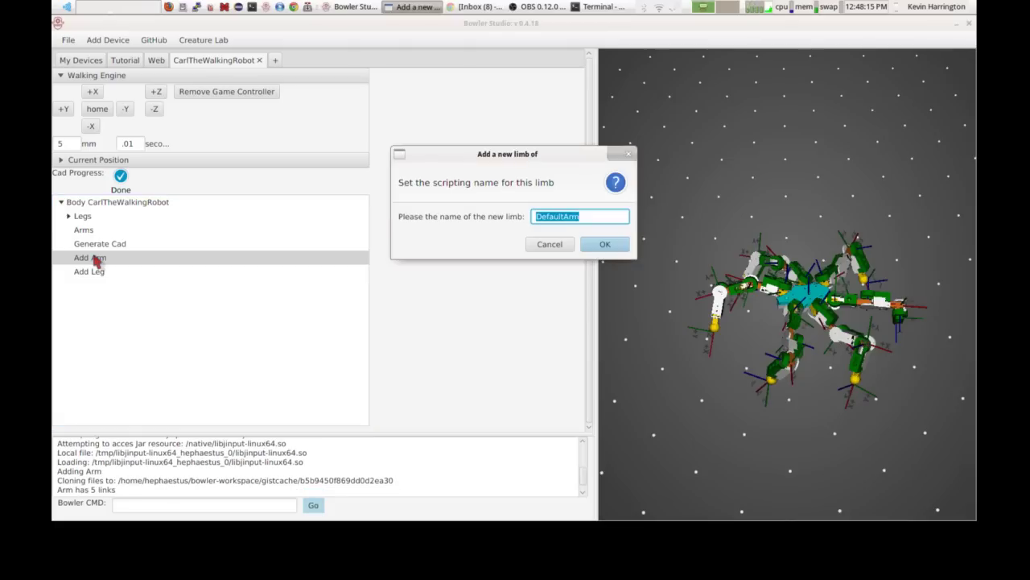
click(589, 217)
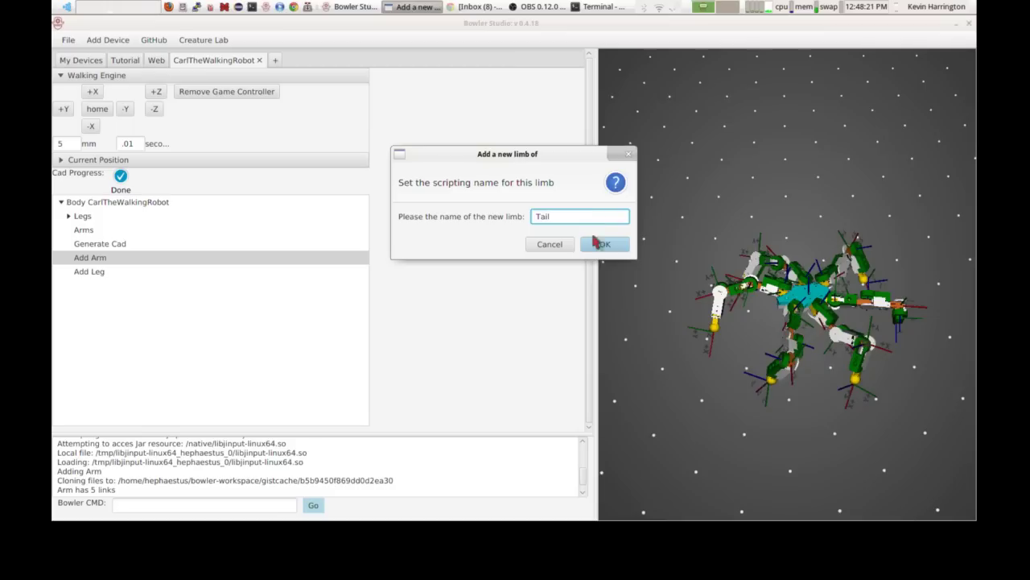
click(596, 243)
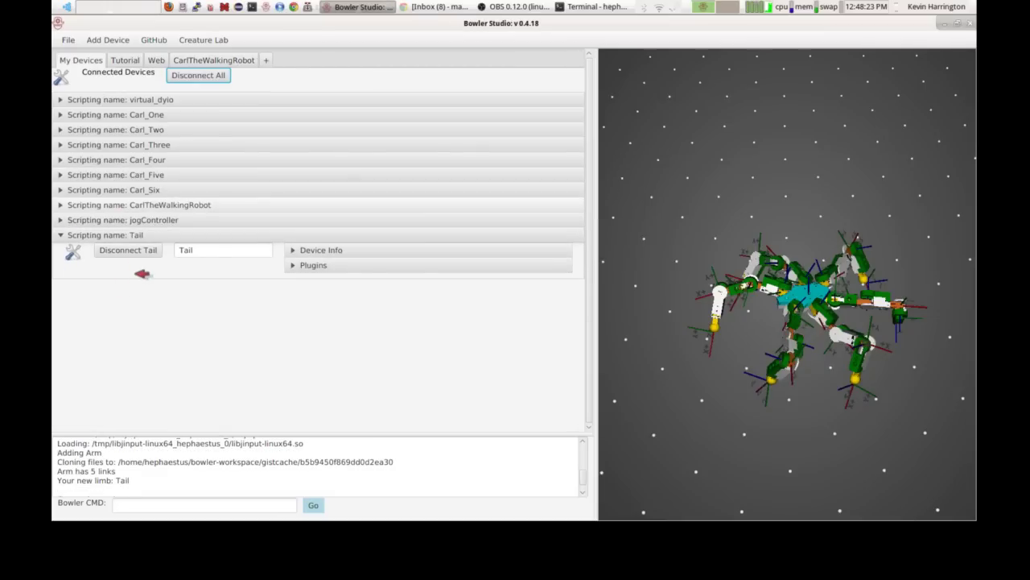
click(203, 64)
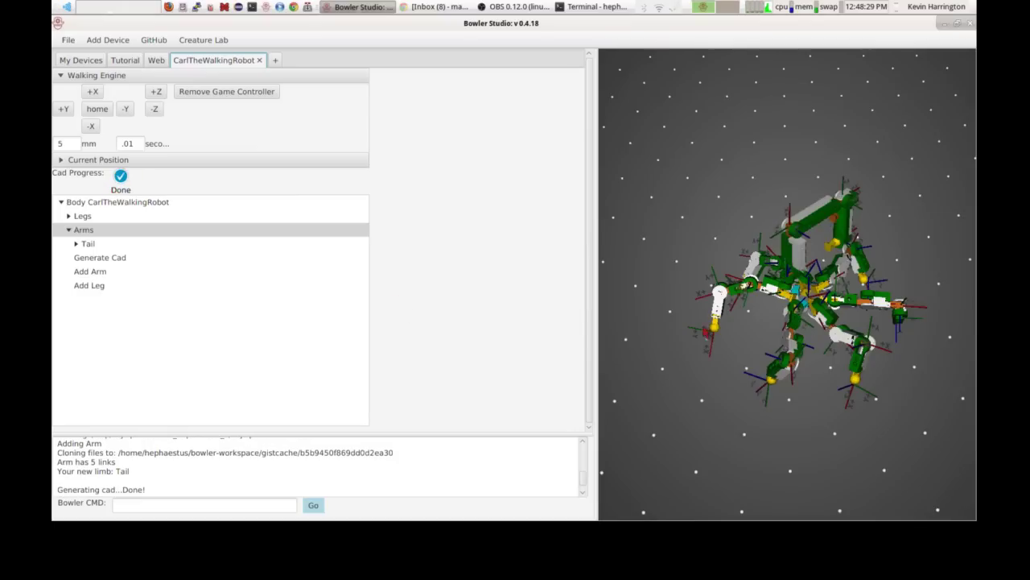
Step: Open the Tail arm's advanced configuration and set its limb placement tilt to -90 degrees
drag(833, 236, 743, 282)
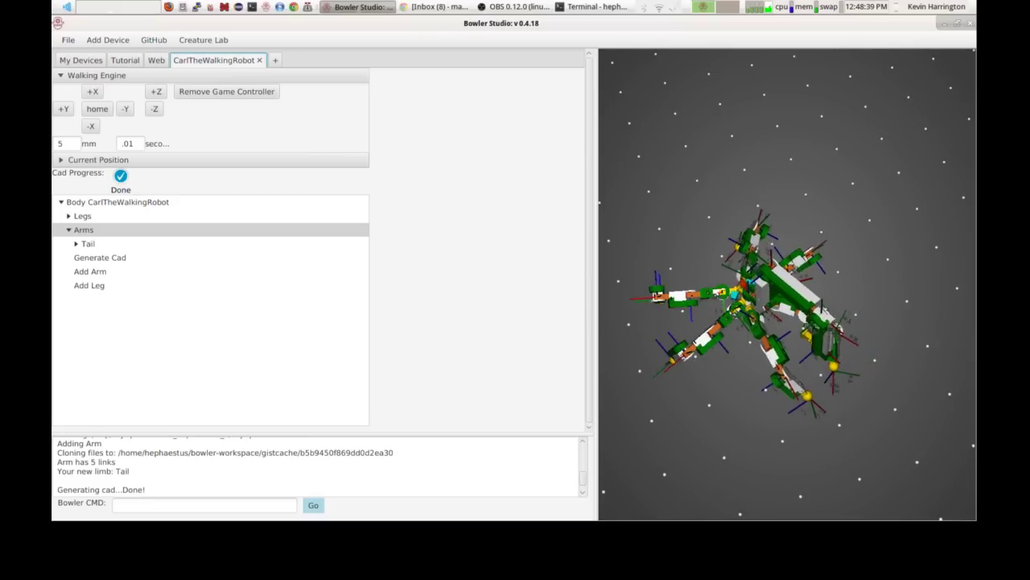
drag(749, 338, 834, 369)
scroll(821, 324, up, 6)
scroll(834, 369, down, 3)
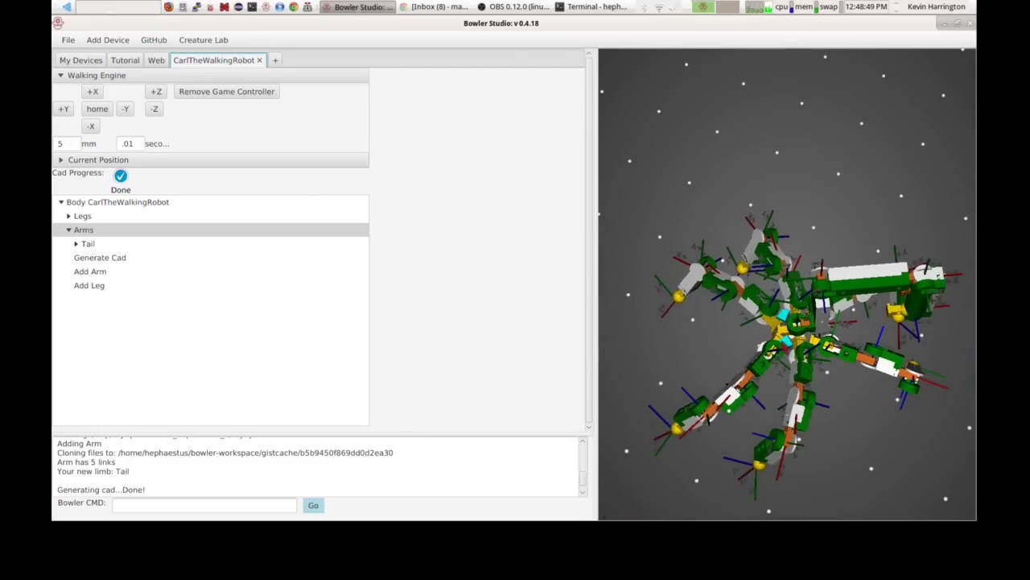
click(75, 245)
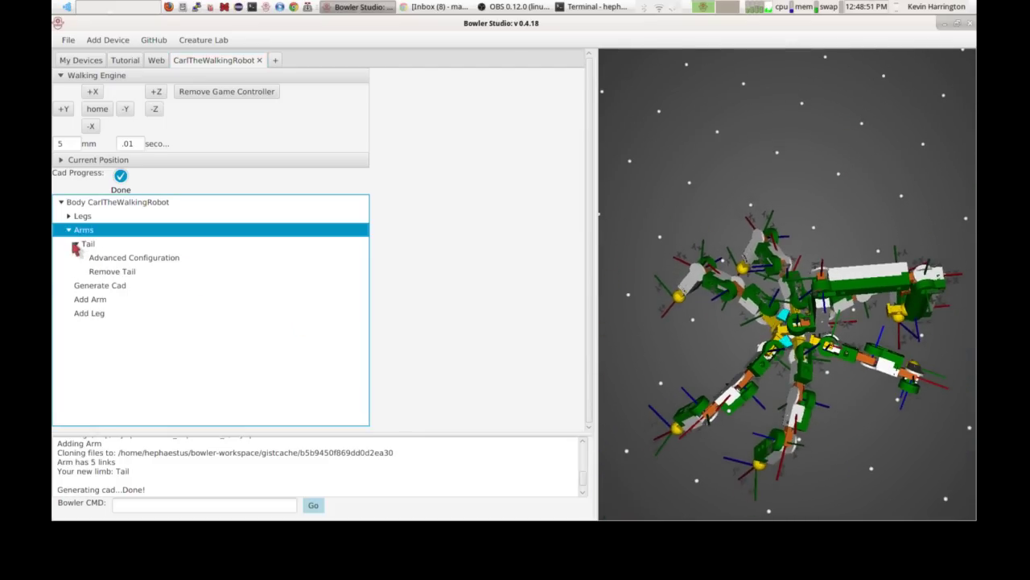
click(119, 258)
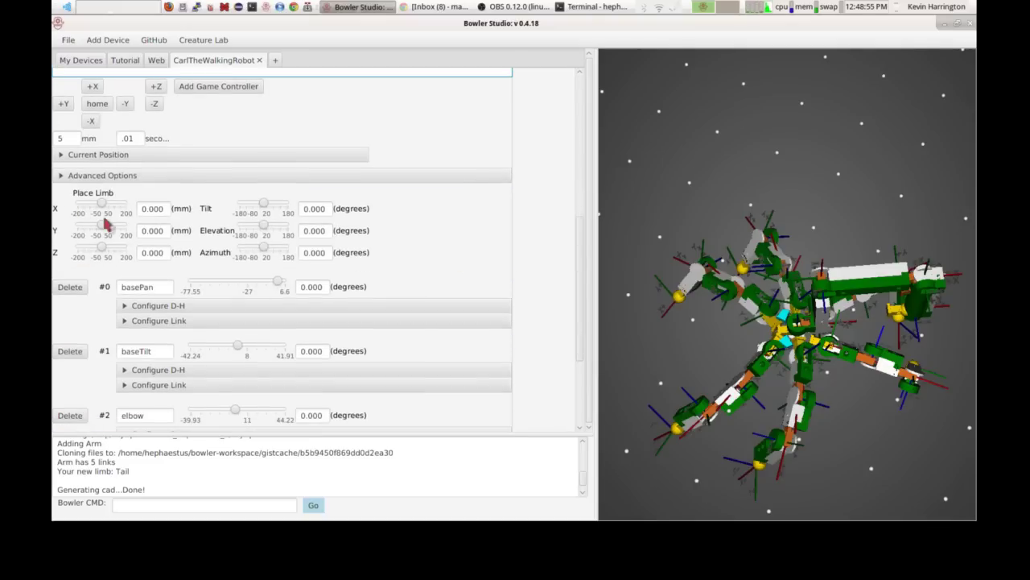
double_click(316, 209)
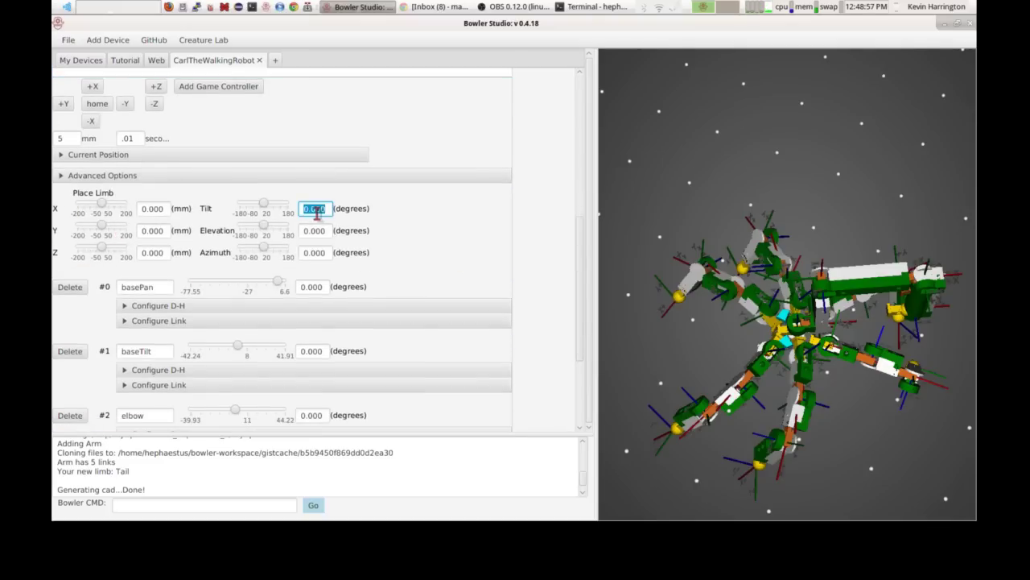
key(Return)
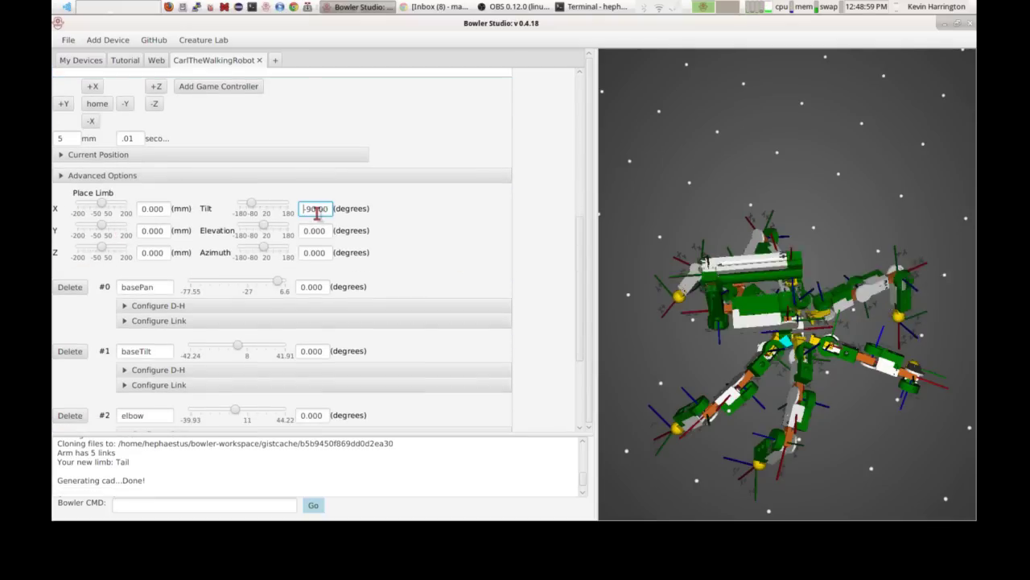
Step: Place the Tail arm at 28 mm in Z and about -90.47 mm in X relative to the body
drag(773, 363, 797, 348)
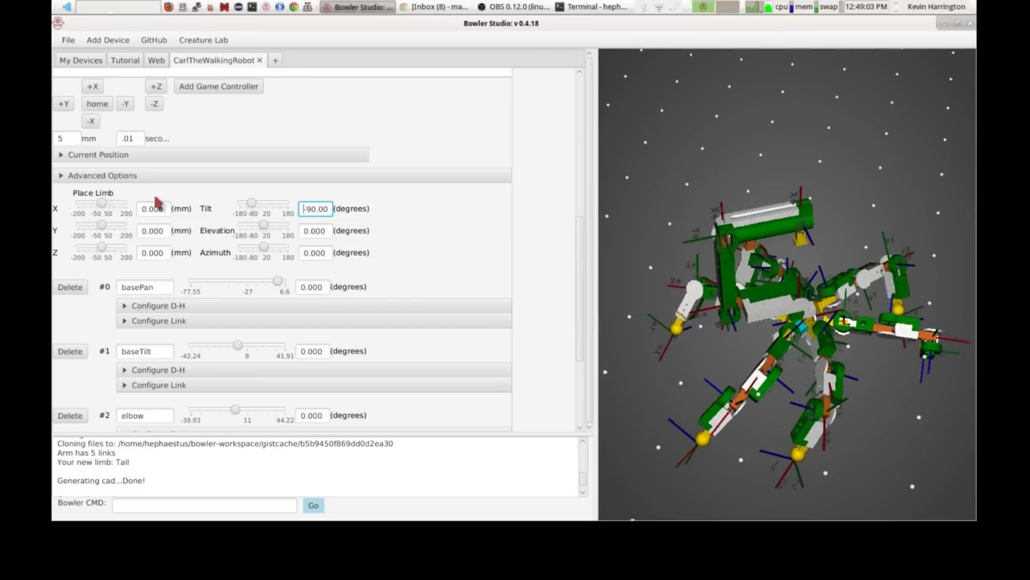
double_click(152, 253)
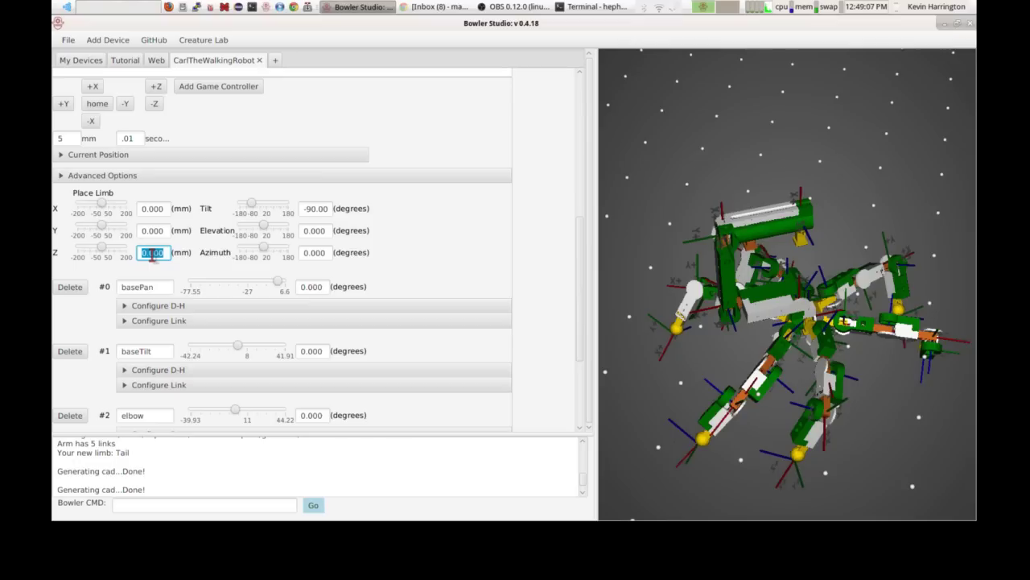
key(Return)
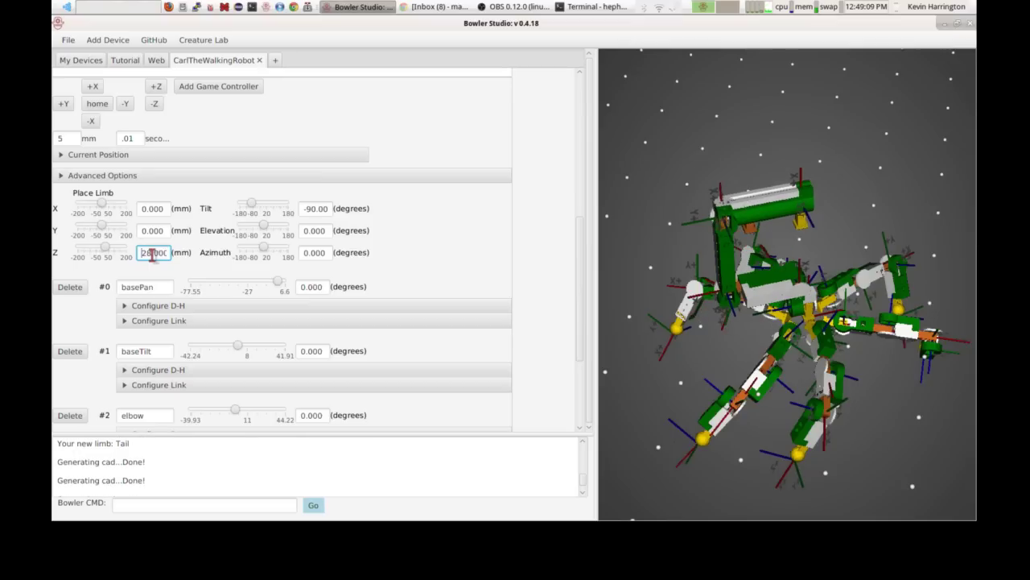
drag(788, 363, 827, 305)
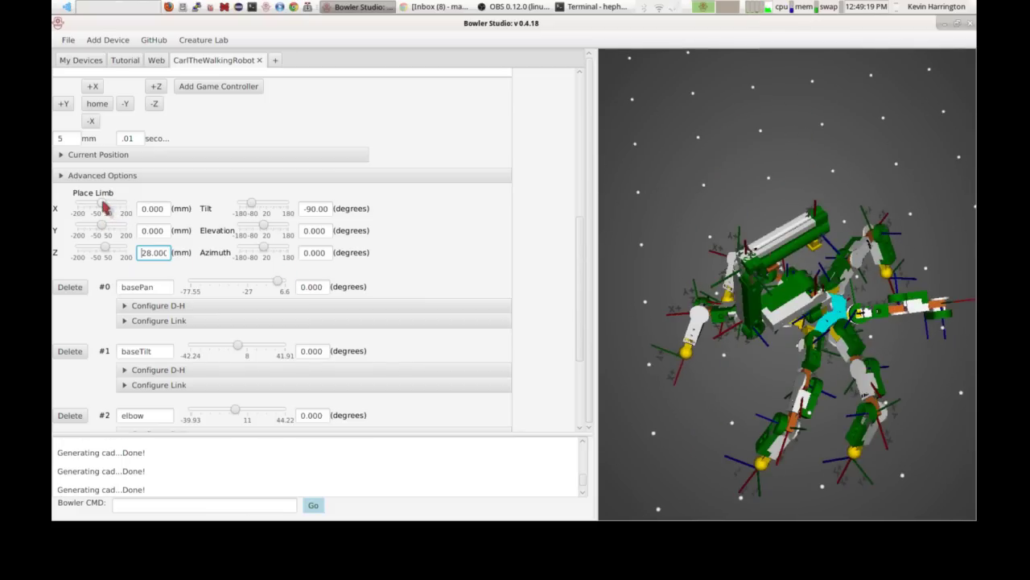
drag(100, 204, 91, 206)
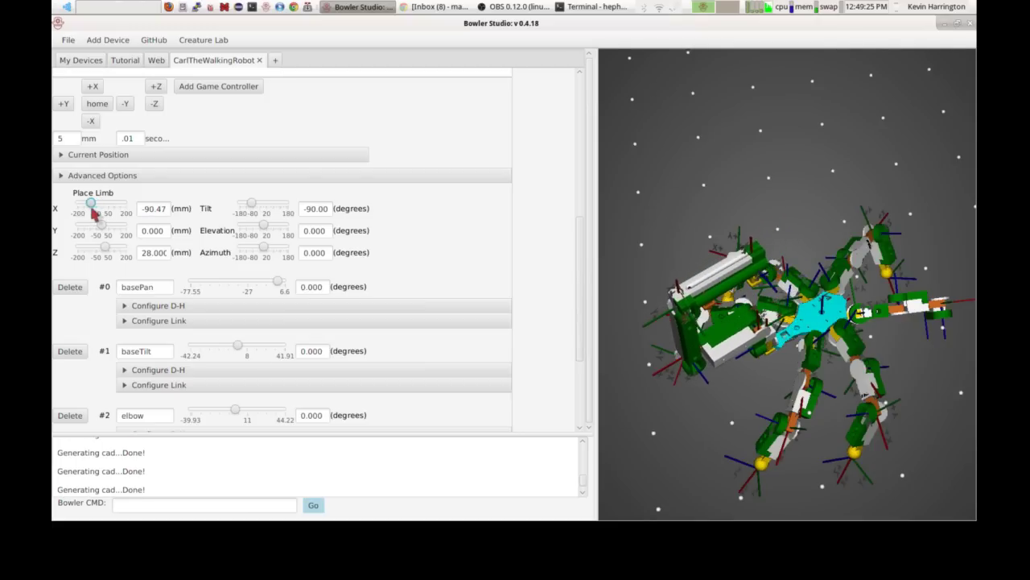
Step: Remove the game controller from the walking engine and assign it to the Tail arm
drag(823, 385, 764, 291)
scroll(454, 265, up, 12)
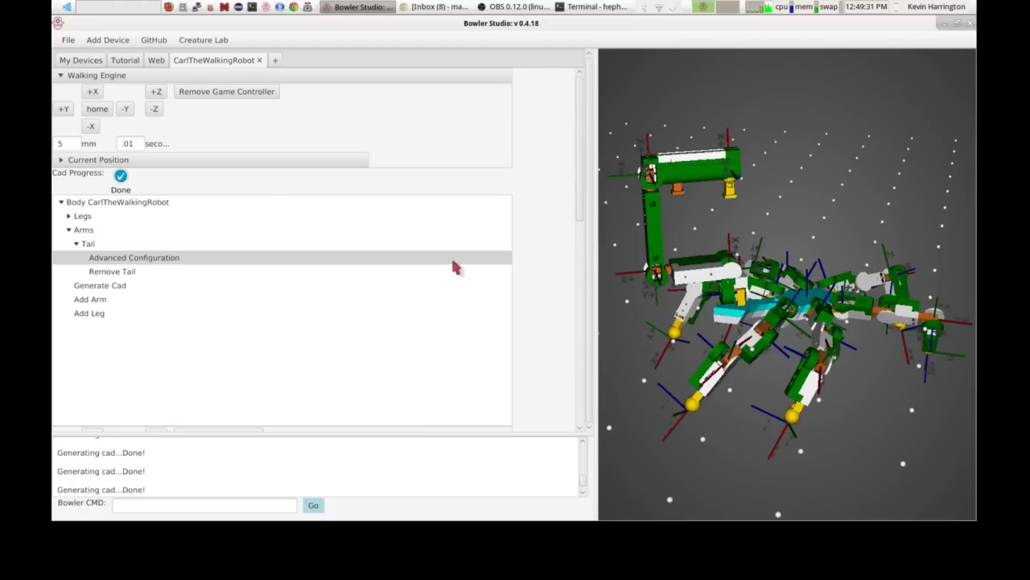
drag(796, 211, 641, 309)
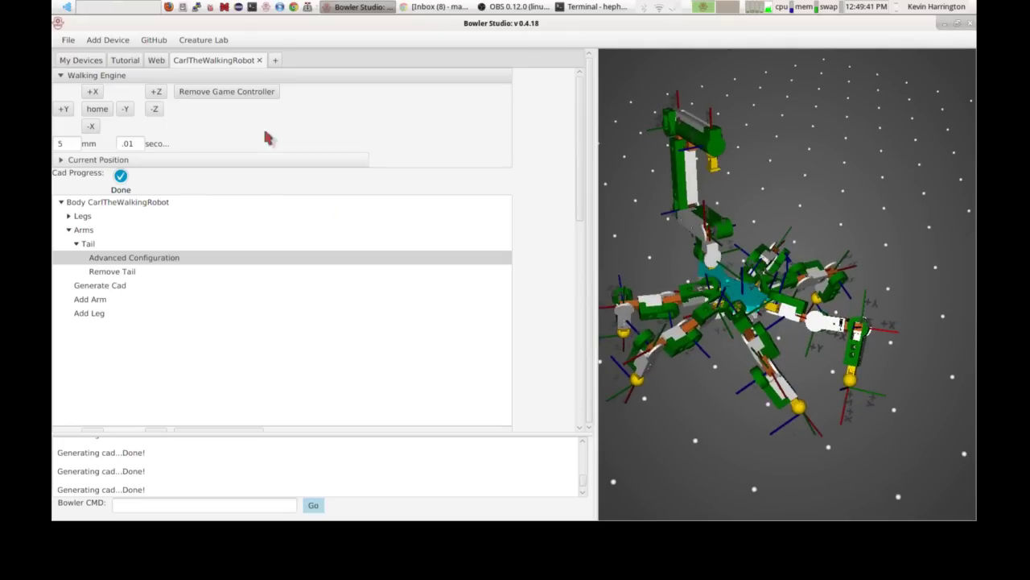
click(232, 92)
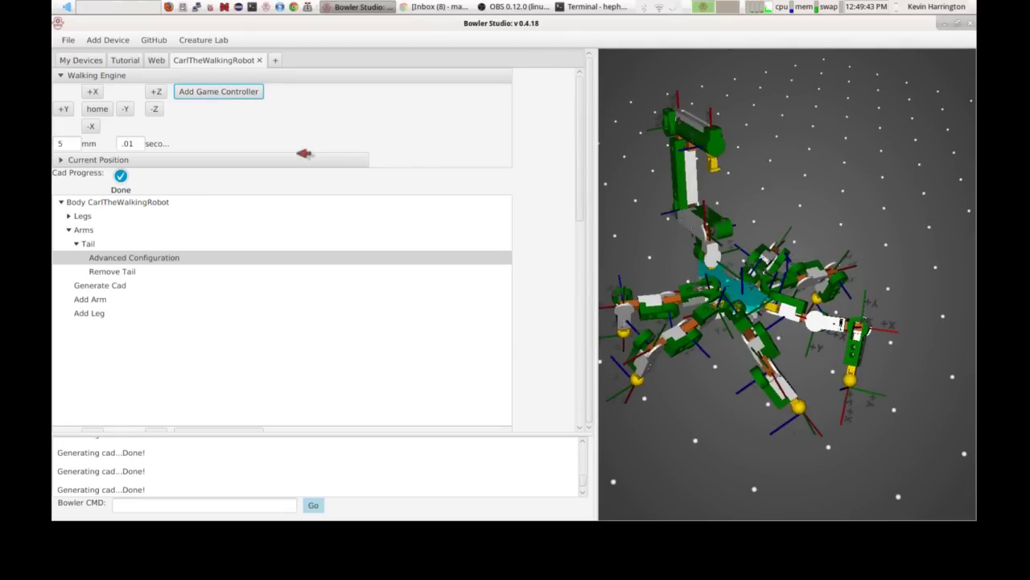
click(104, 259)
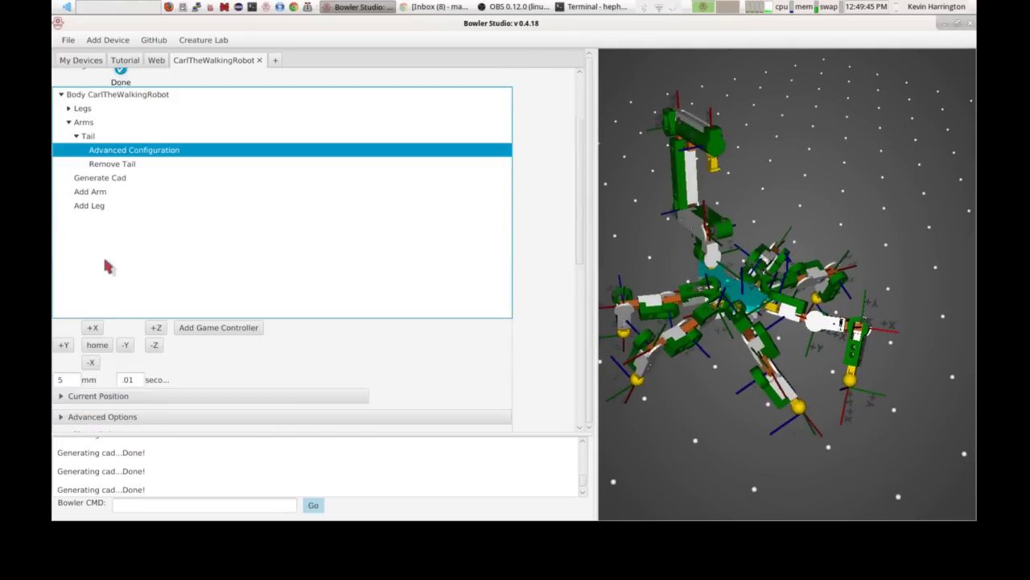
click(239, 289)
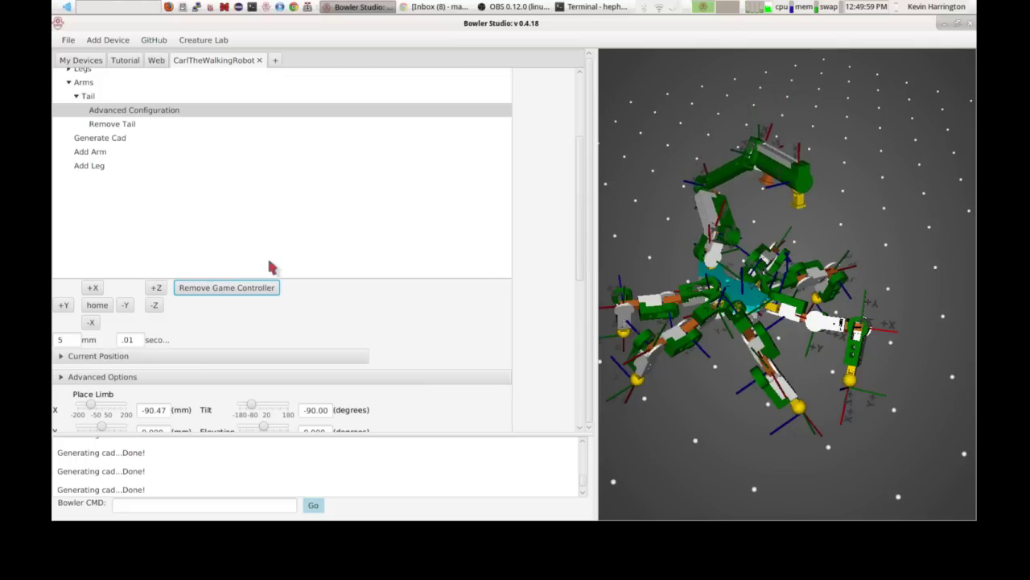
Step: Release the game controller from the Tail arm and reassign it to the walking engine
click(266, 288)
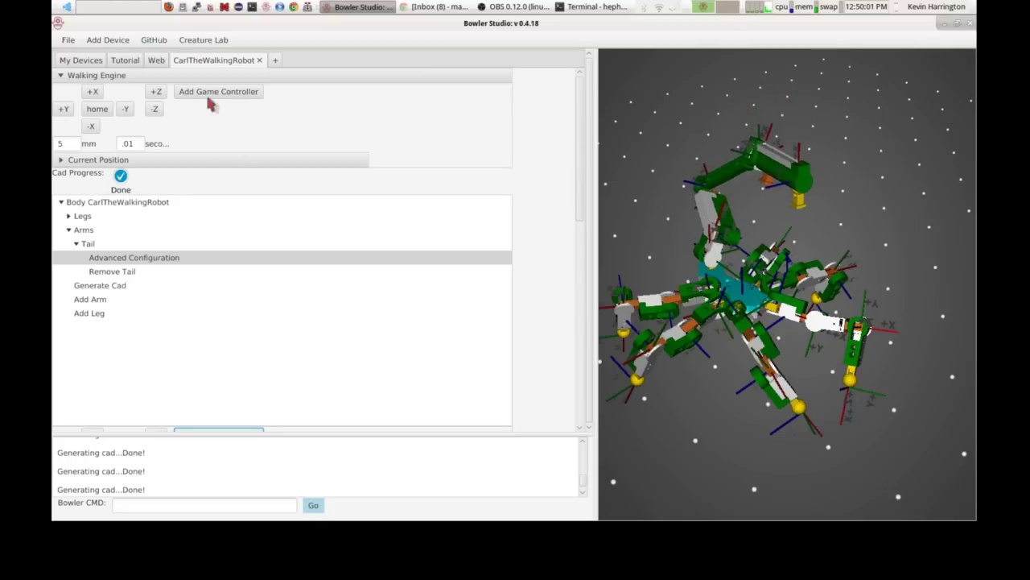
click(208, 94)
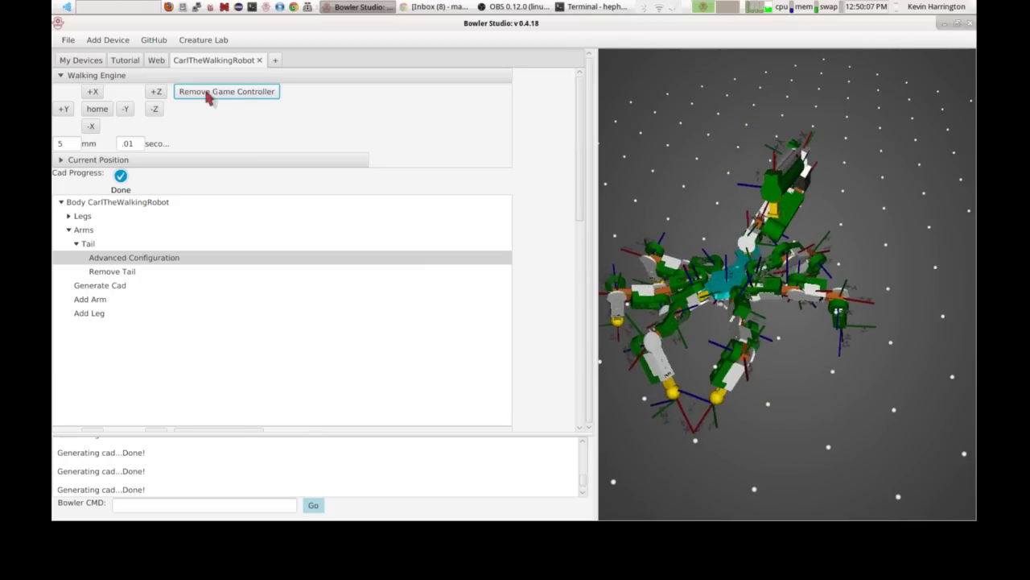
Step: Remove the Carl_Three leg from the robot body and confirm the removal
click(78, 246)
click(69, 230)
click(69, 216)
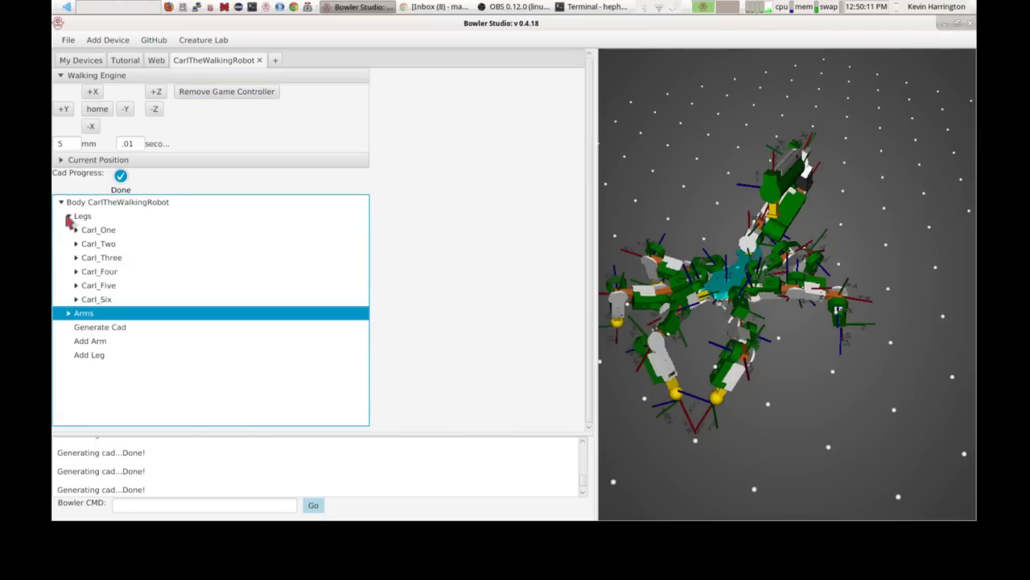
click(77, 258)
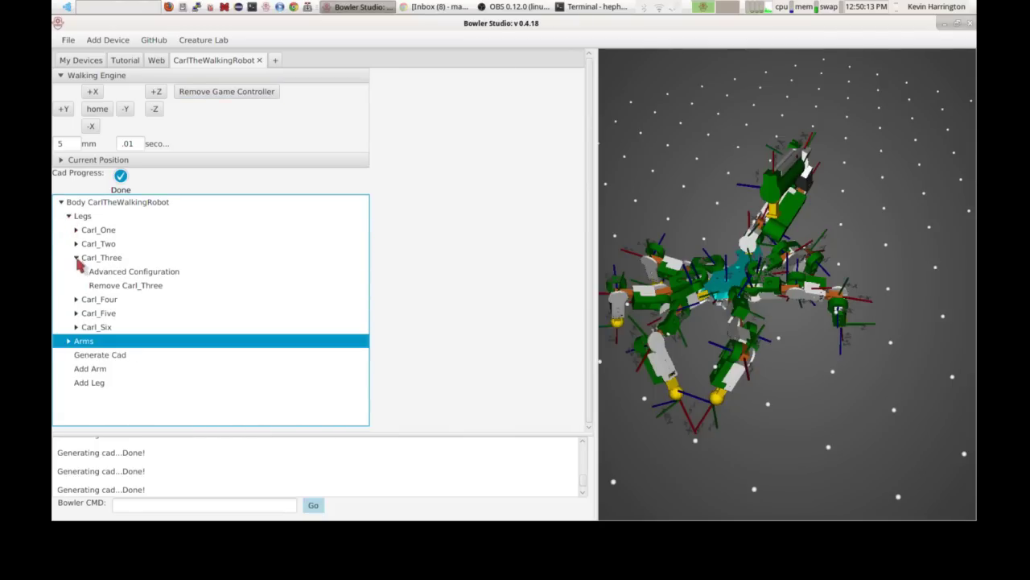
click(117, 287)
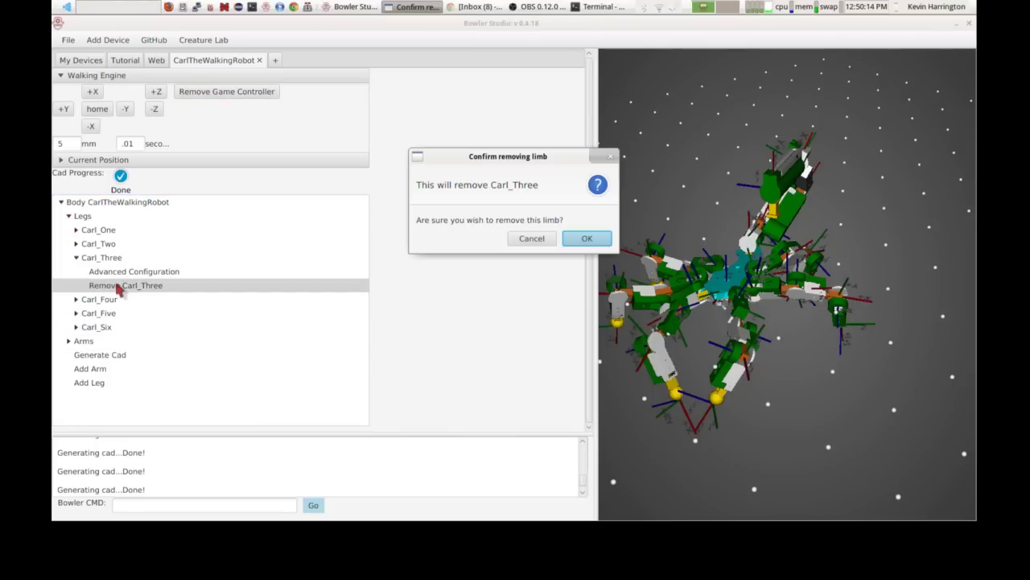
click(589, 238)
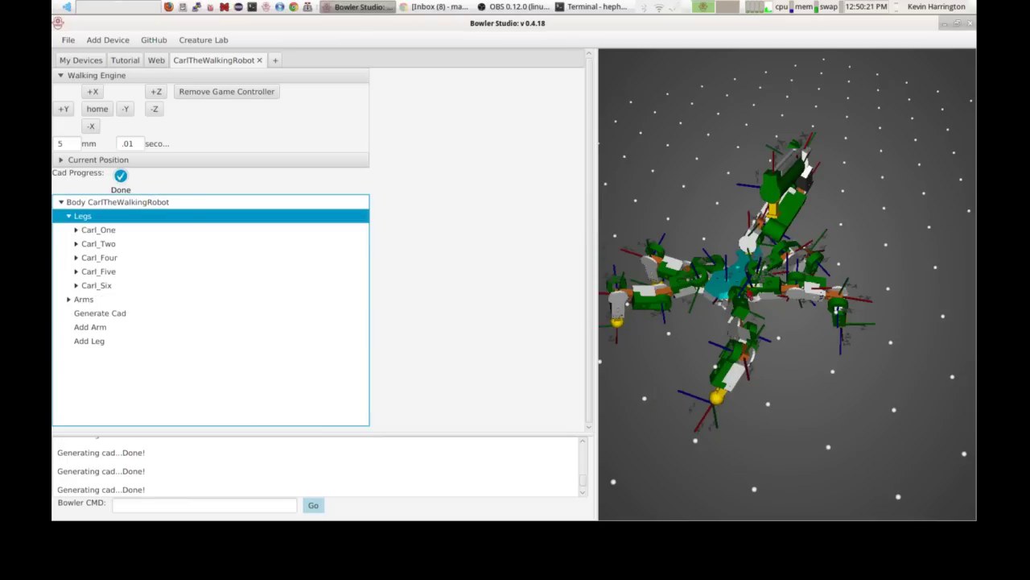
drag(717, 278, 793, 328)
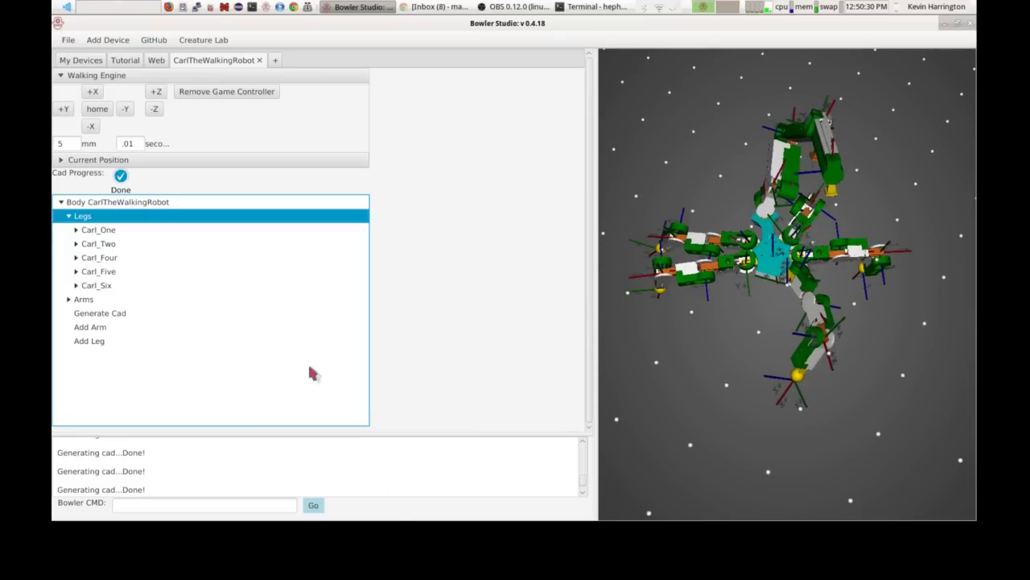
Step: Add a leg named newleg to the CarlTheWalkingRobot body and return to the robot's creature lab view
click(89, 342)
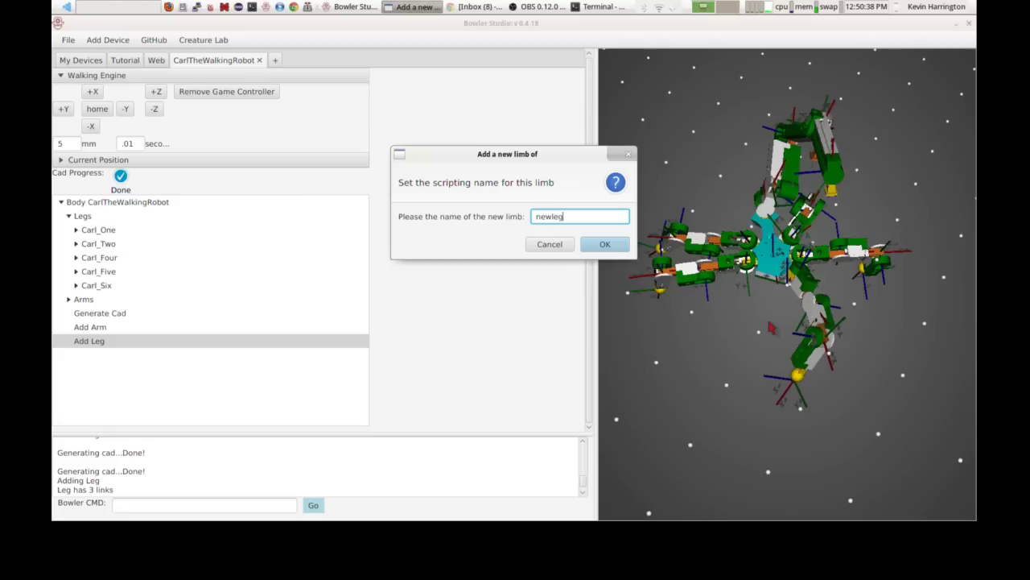
text(newleg)
key(Return)
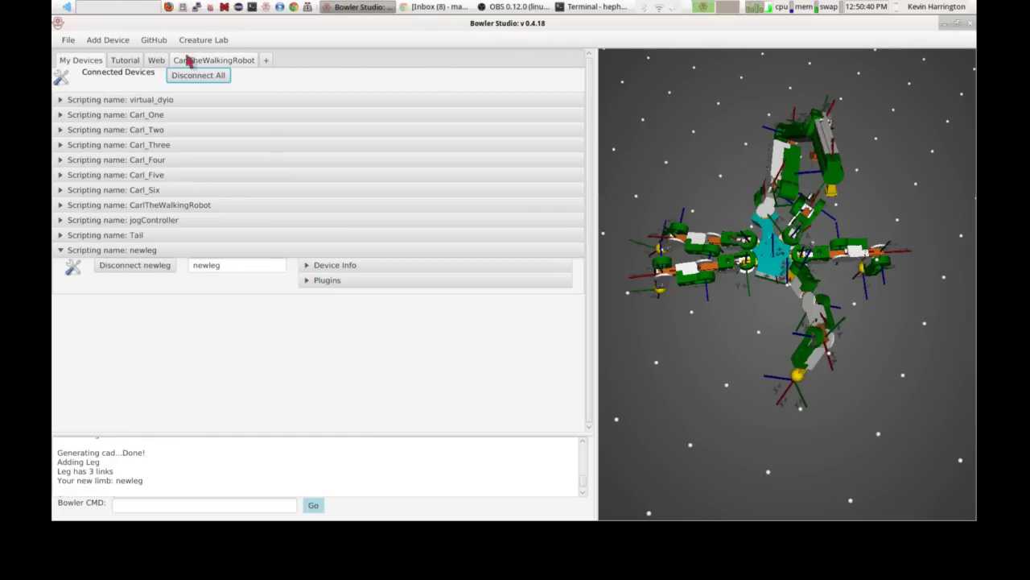
click(186, 62)
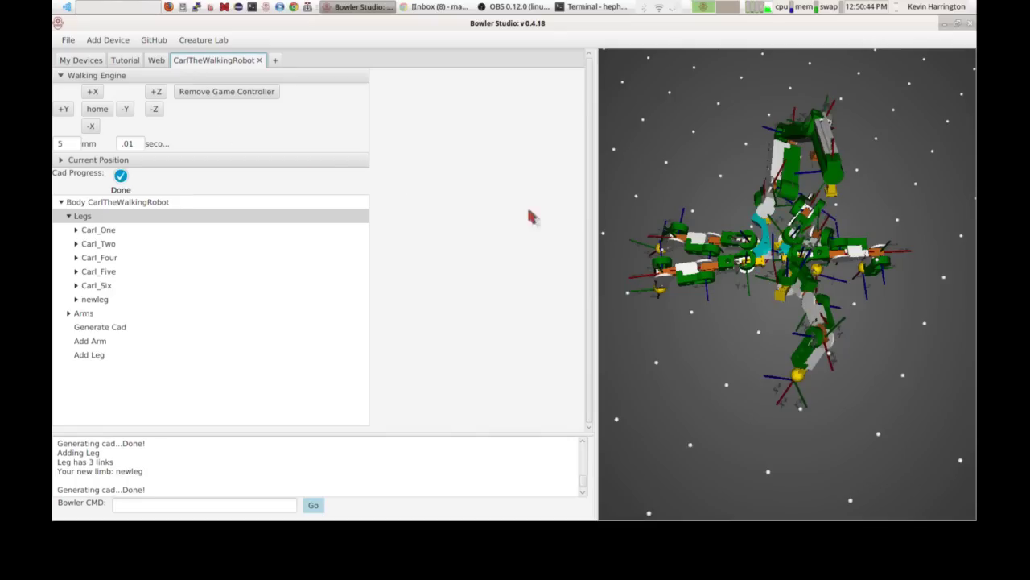
Step: Open the advanced configuration of newleg and place the limb at about 47.62 mm in X and -14.28 mm in Y
drag(737, 325, 770, 325)
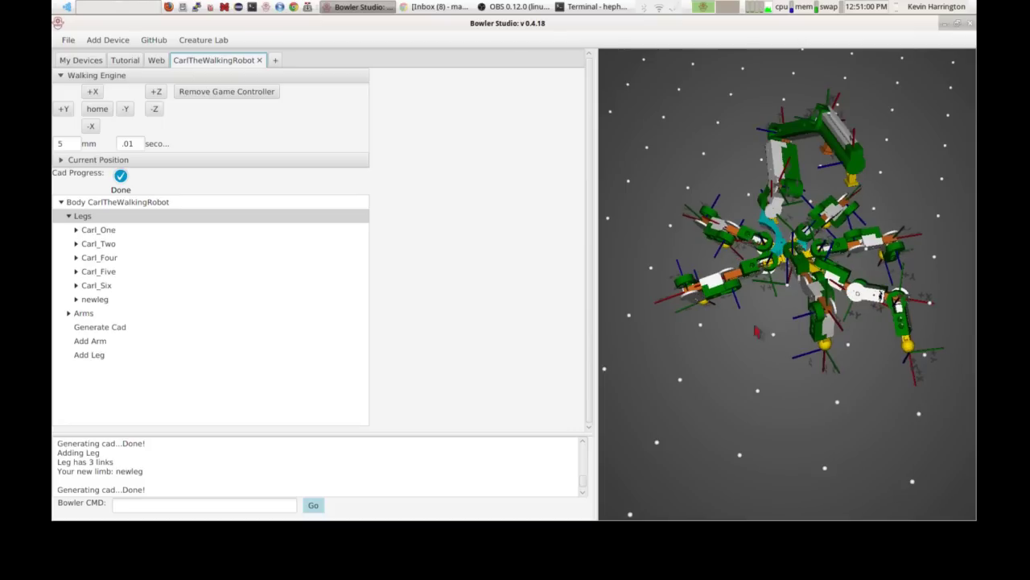
click(77, 299)
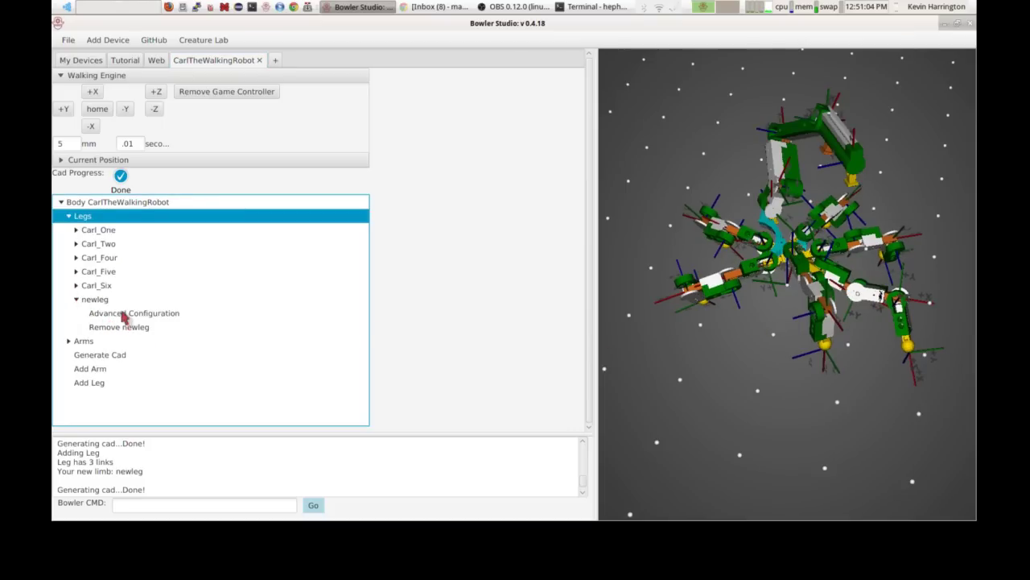
click(116, 314)
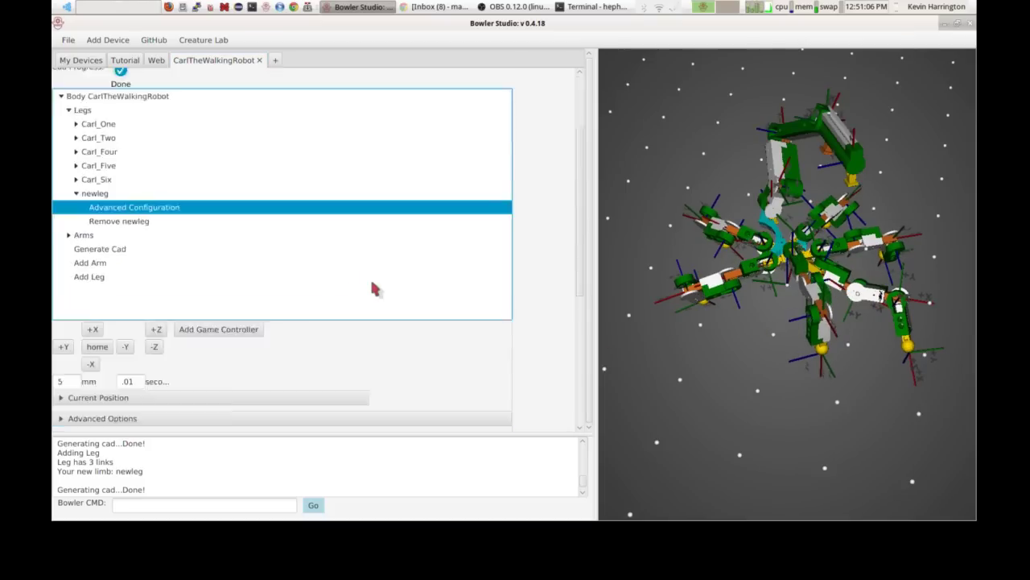
scroll(373, 287, down, 5)
scroll(374, 287, down, 1)
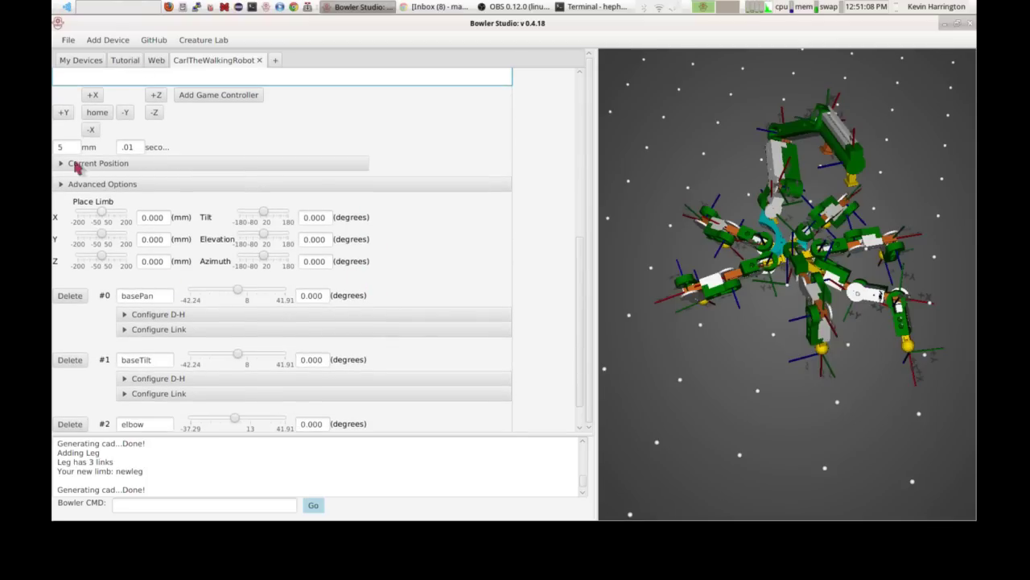
drag(103, 216, 102, 243)
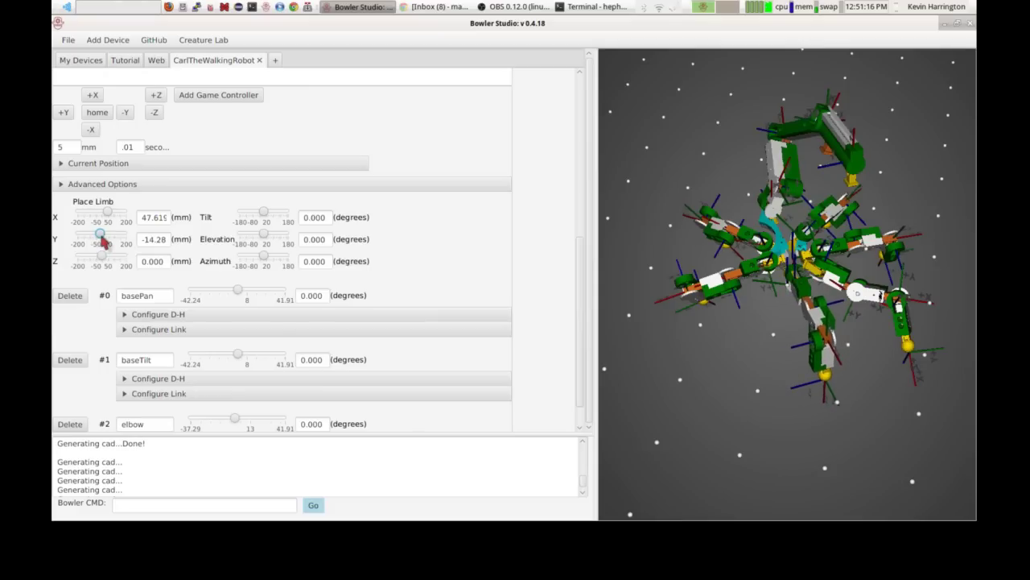
Step: Reposition newleg to about -95.23 mm in X and 42.86 mm in Y, and set its azimuth to about 85.71 degrees
drag(852, 347, 801, 399)
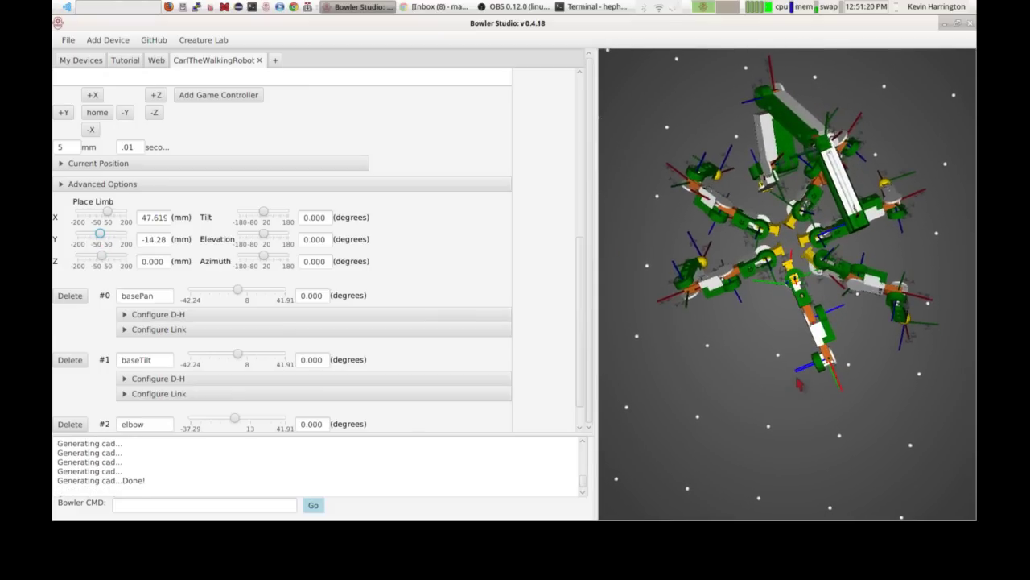
drag(790, 312, 777, 225)
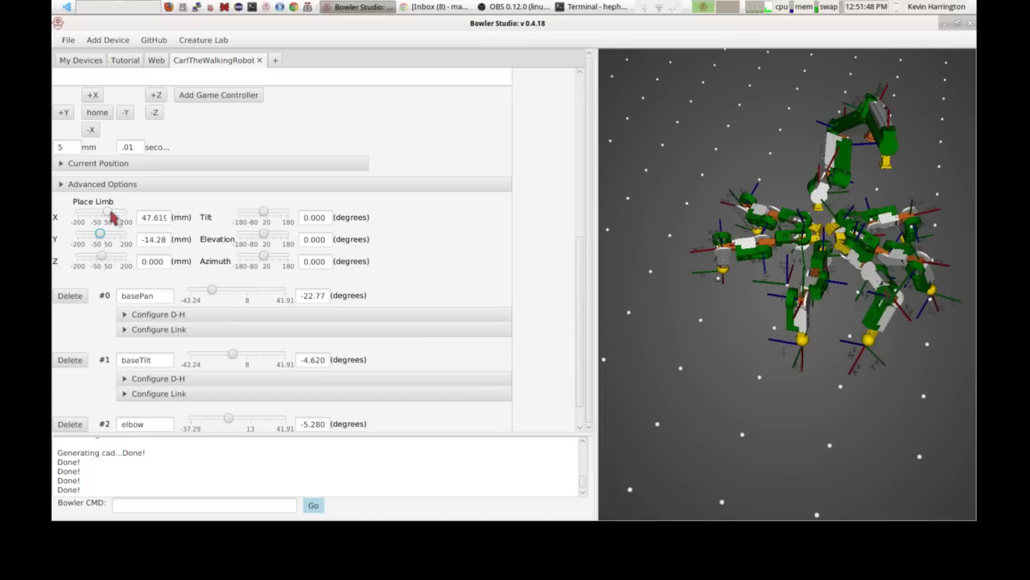
scroll(109, 234, down, 1)
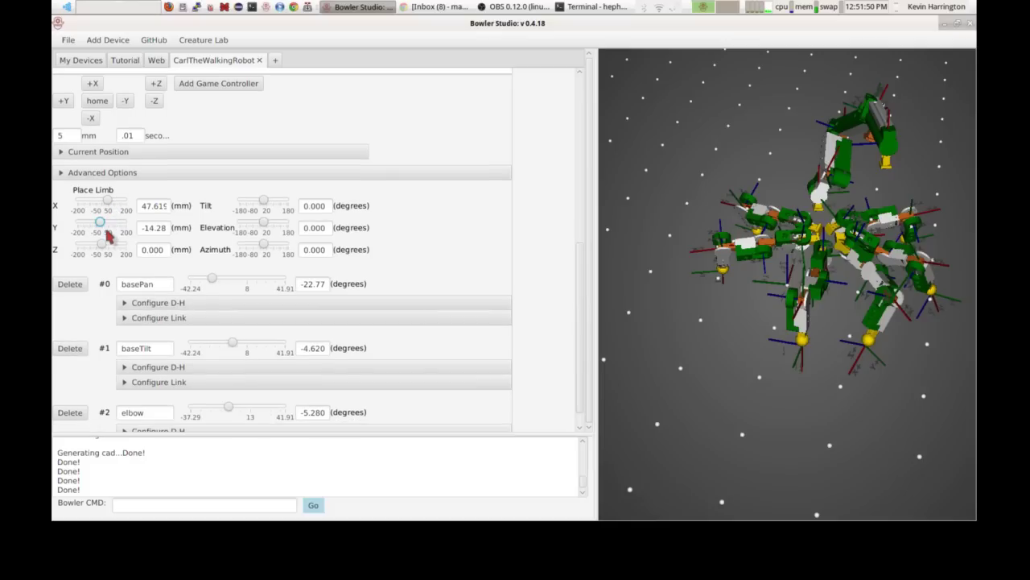
mouse_move(99, 225)
mouse_down()
mouse_move(103, 202)
mouse_move(85, 200)
mouse_move(99, 208)
mouse_up()
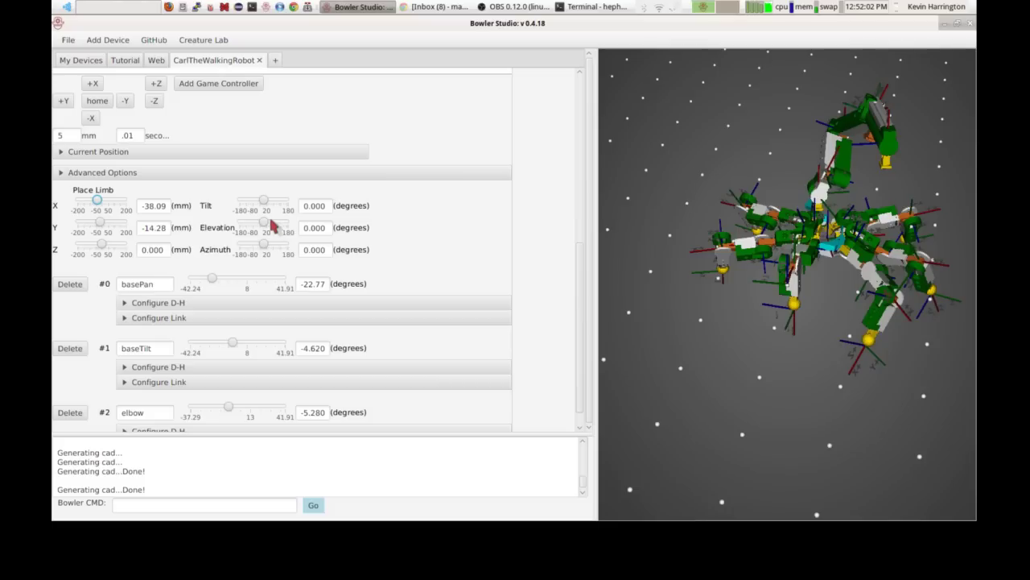
drag(788, 248, 816, 367)
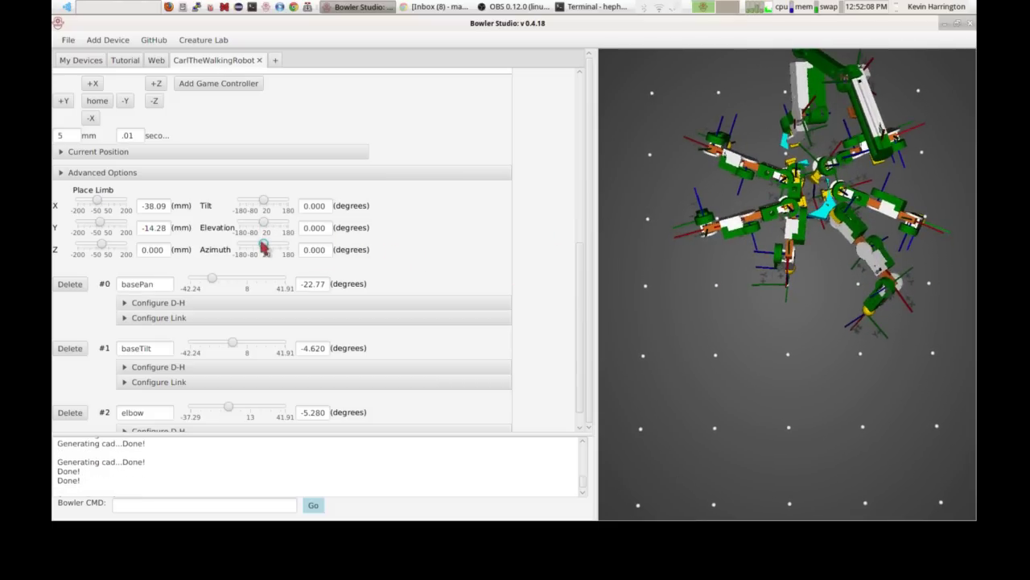
drag(264, 245, 279, 233)
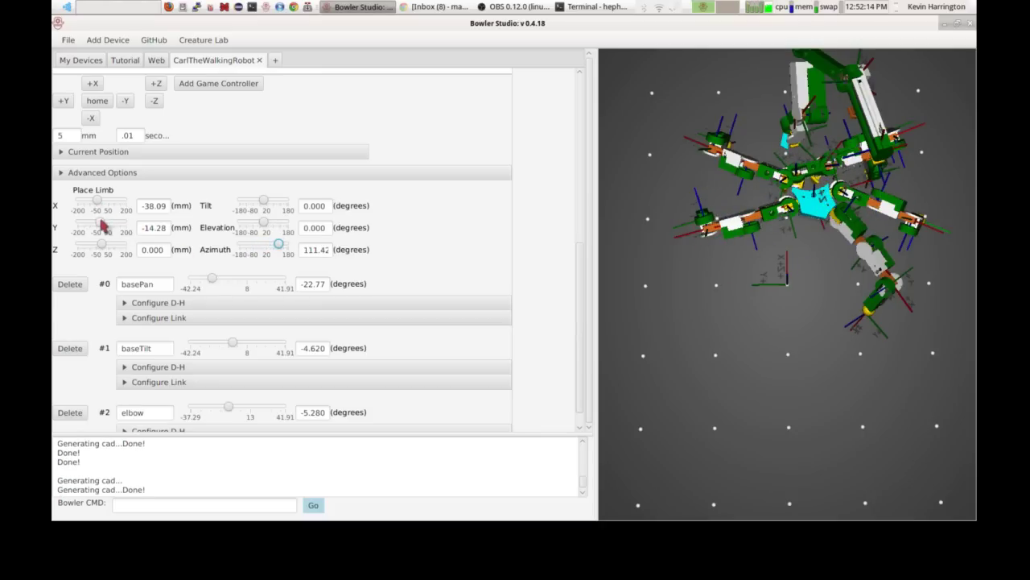
mouse_move(101, 223)
mouse_down()
mouse_move(110, 219)
mouse_move(98, 202)
mouse_move(92, 212)
mouse_up()
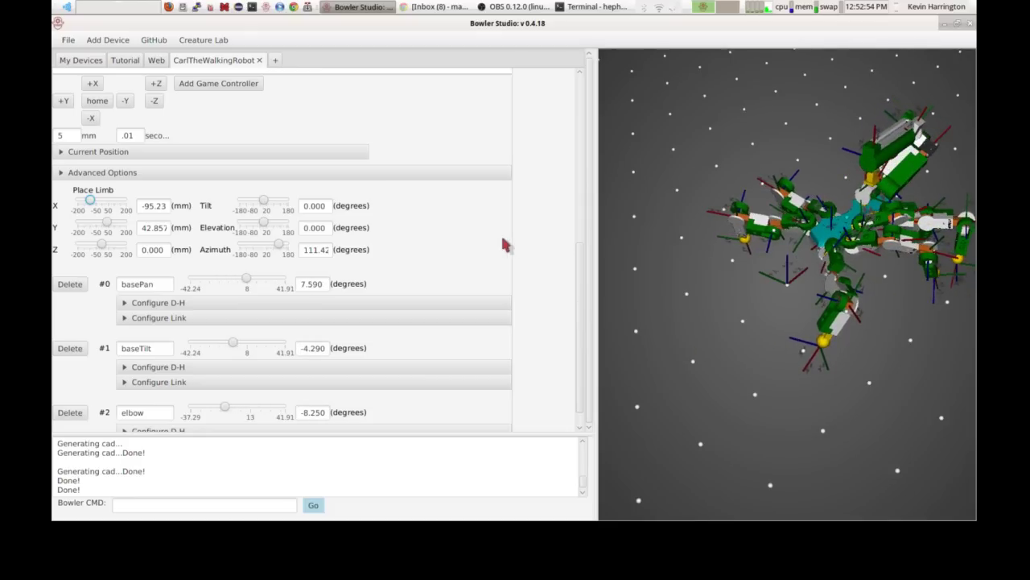
click(277, 245)
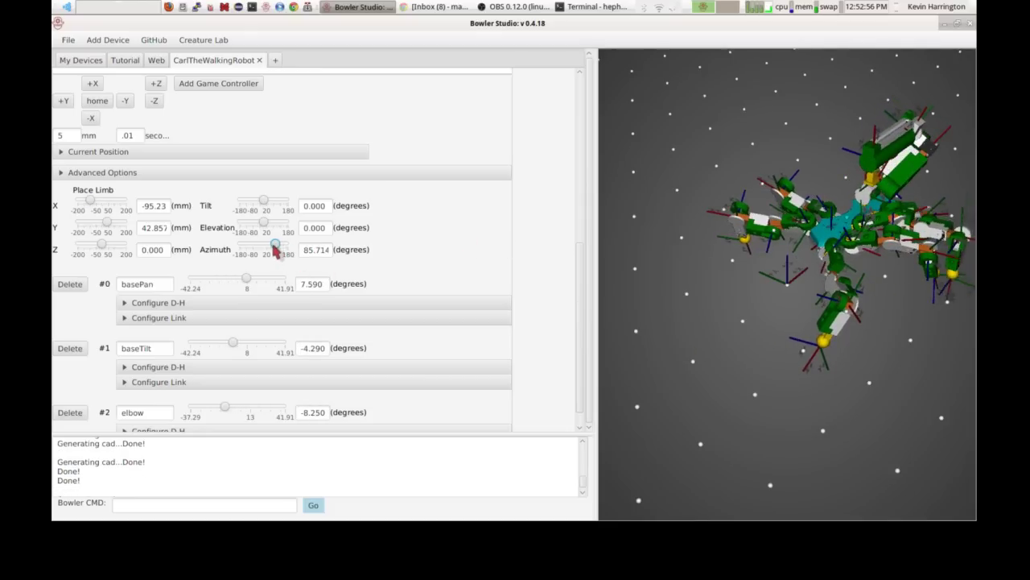